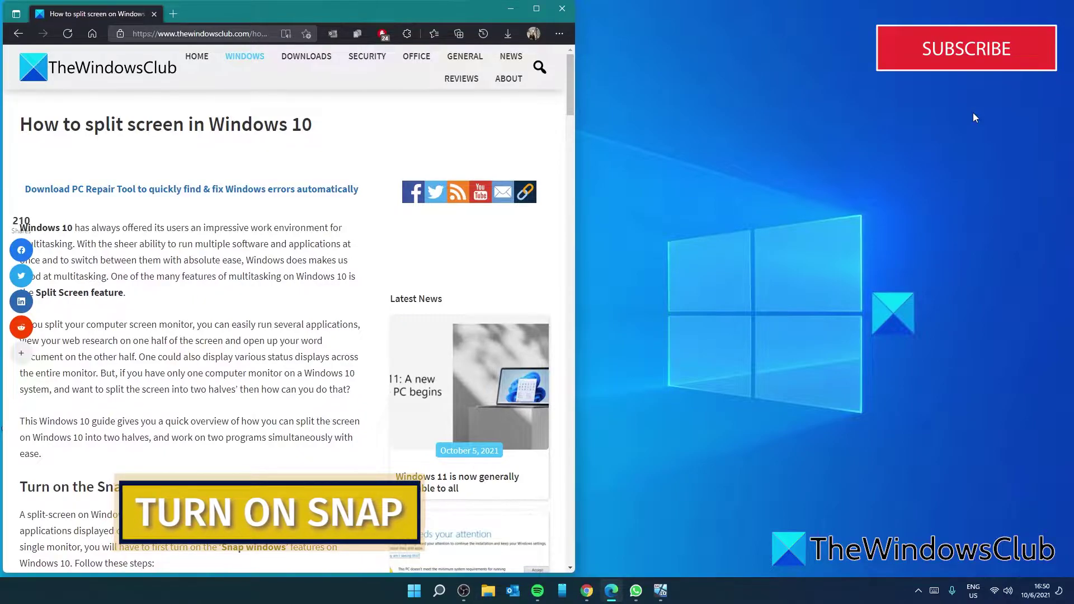
# Launch Settings from Start, raise its window, and scroll the System list toward Multi-tasking.
pyautogui.click(414, 590)
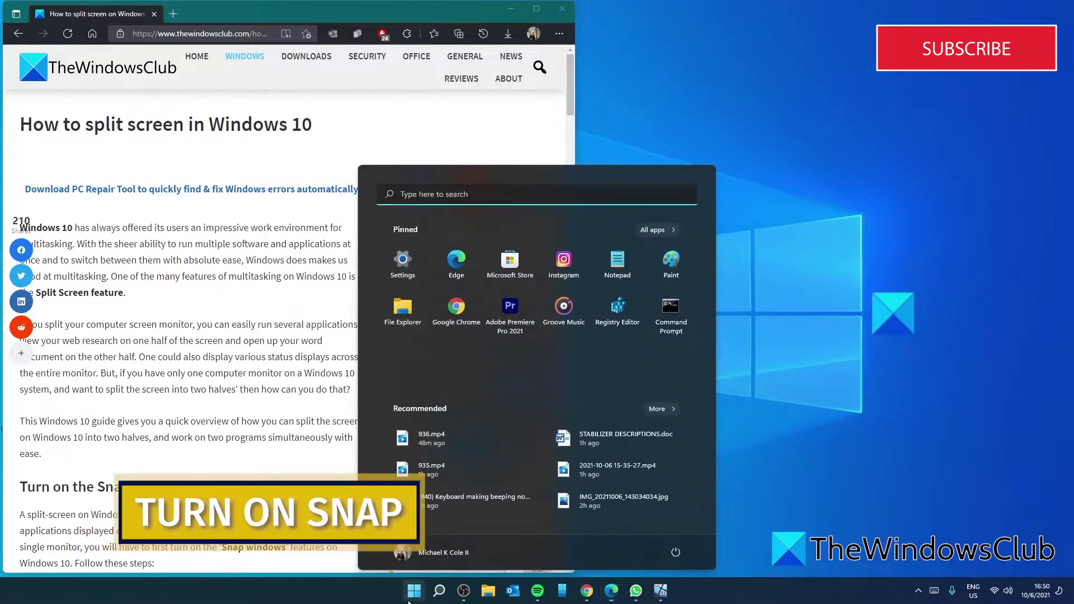
pyautogui.click(408, 272)
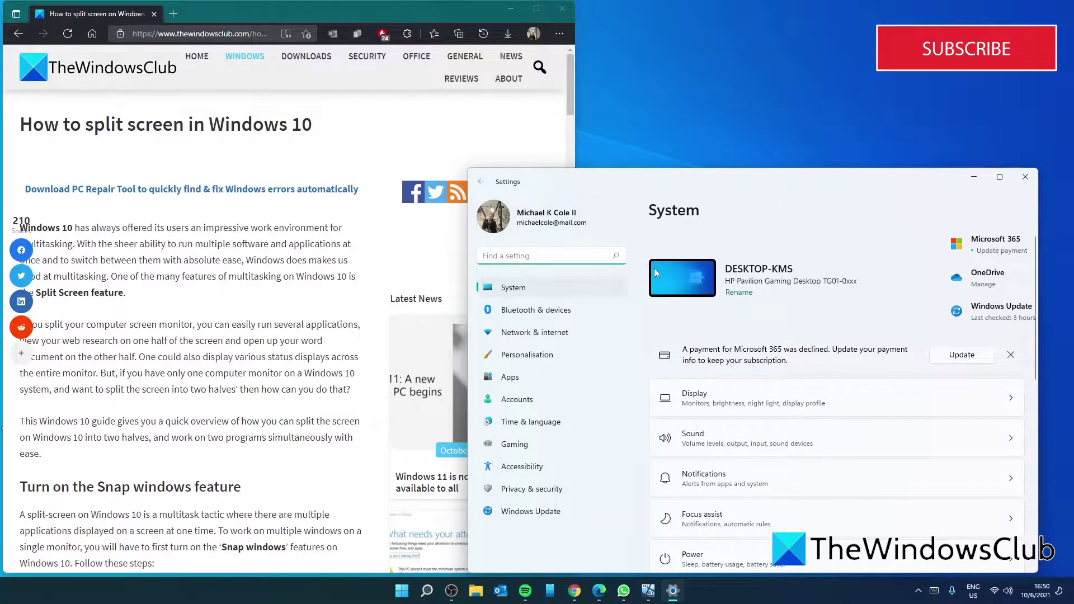
pyautogui.moveTo(719, 175); pyautogui.dragTo(707, 122)
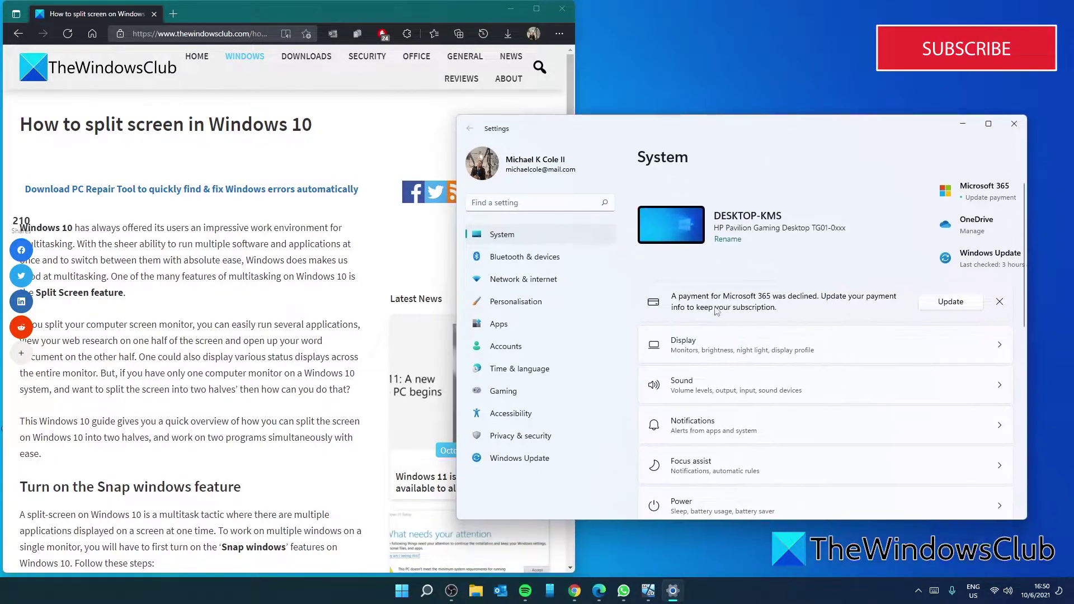
pyautogui.scroll(-5, 799, 418)
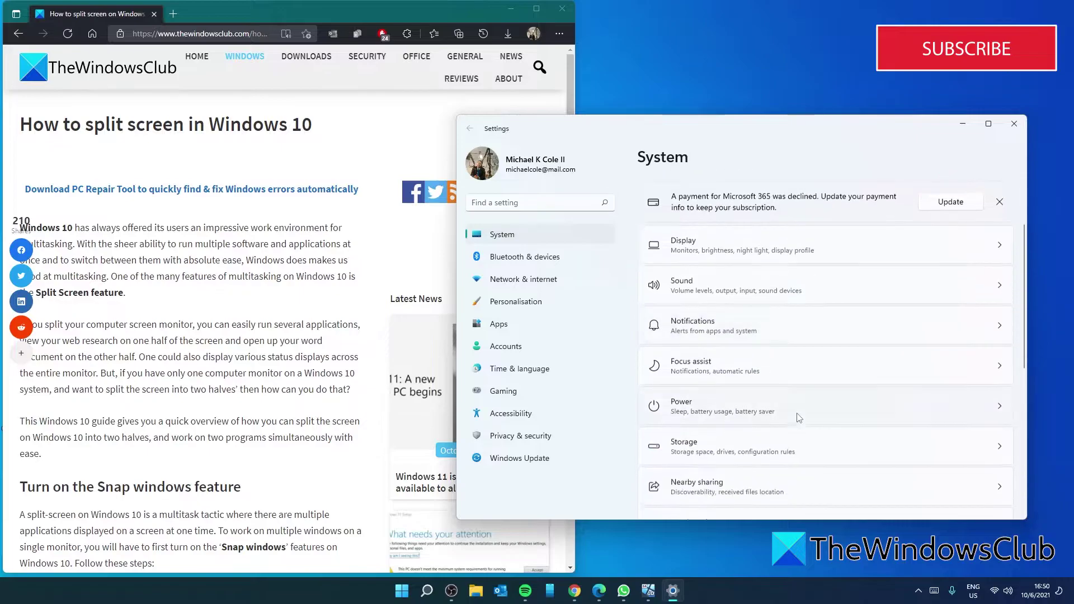
pyautogui.scroll(-1, 799, 418)
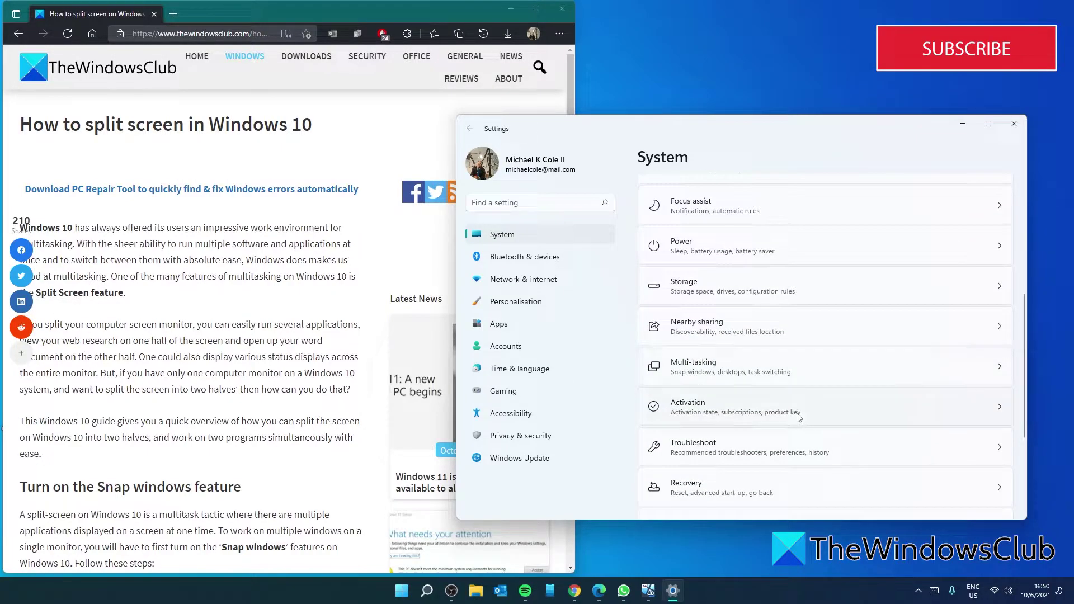
# Open Multi-tasking and expand the Snap windows options to confirm they are all enabled.
pyautogui.click(1004, 371)
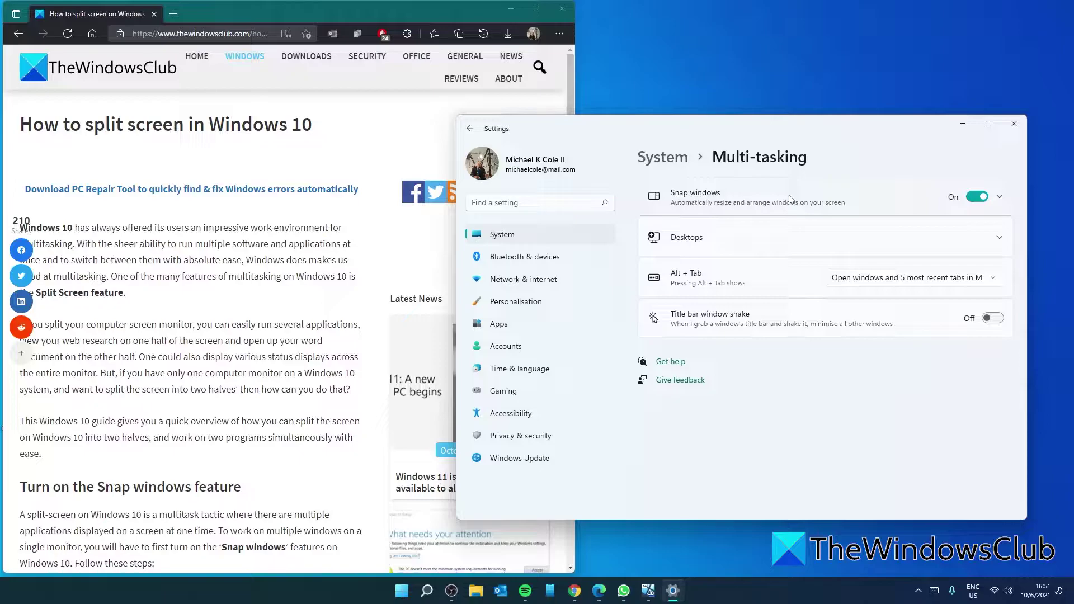
pyautogui.click(999, 199)
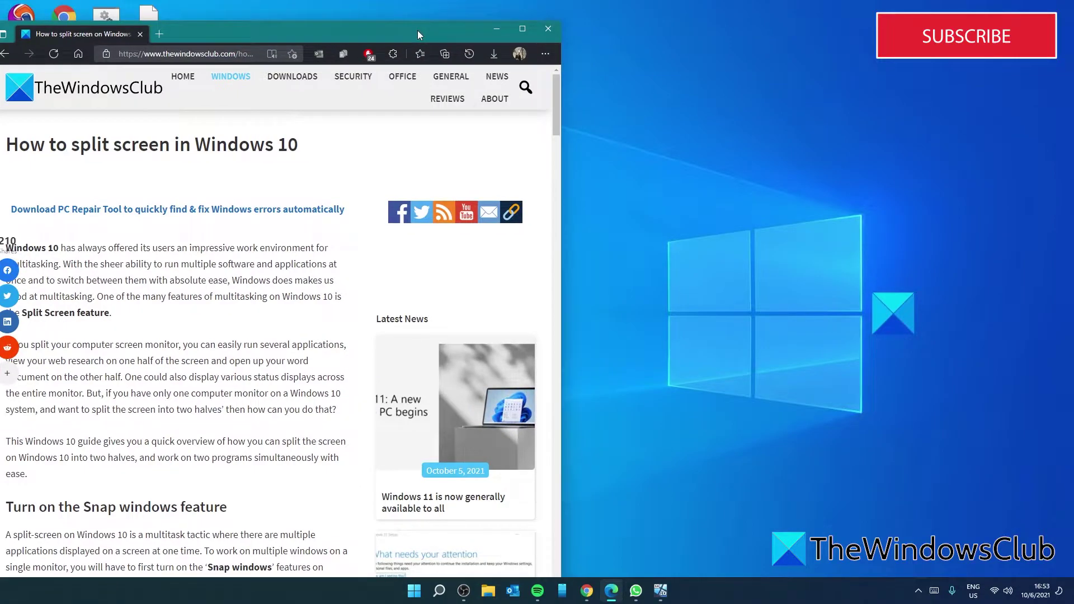
# Snap Edge to the left half of the screen and choose Spotify for the right half.
pyautogui.moveTo(417, 31); pyautogui.dragTo(540, 51)
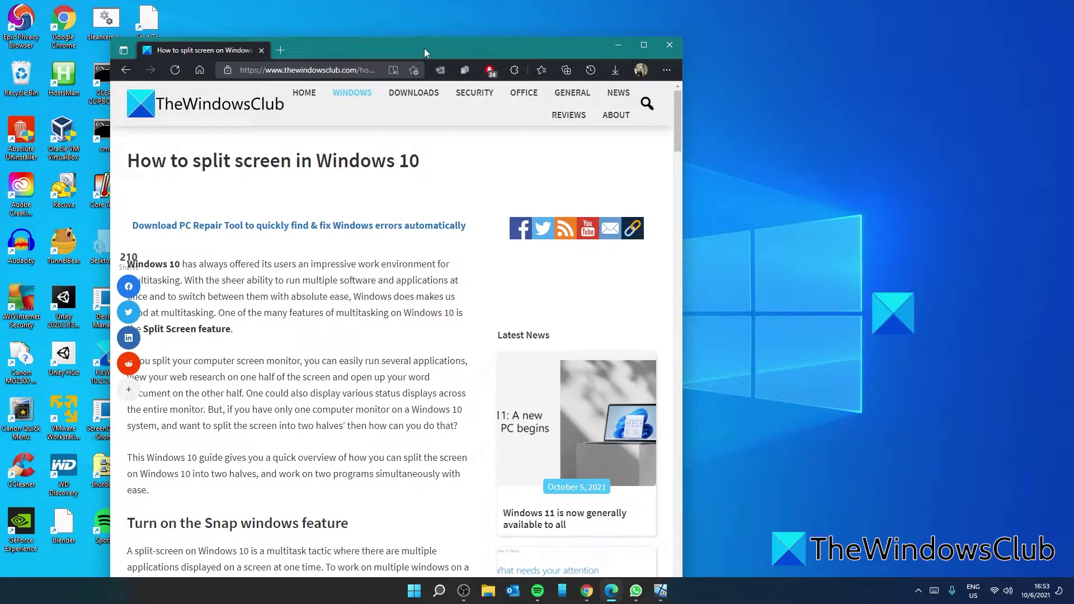
pyautogui.moveTo(424, 49); pyautogui.dragTo(400, 41)
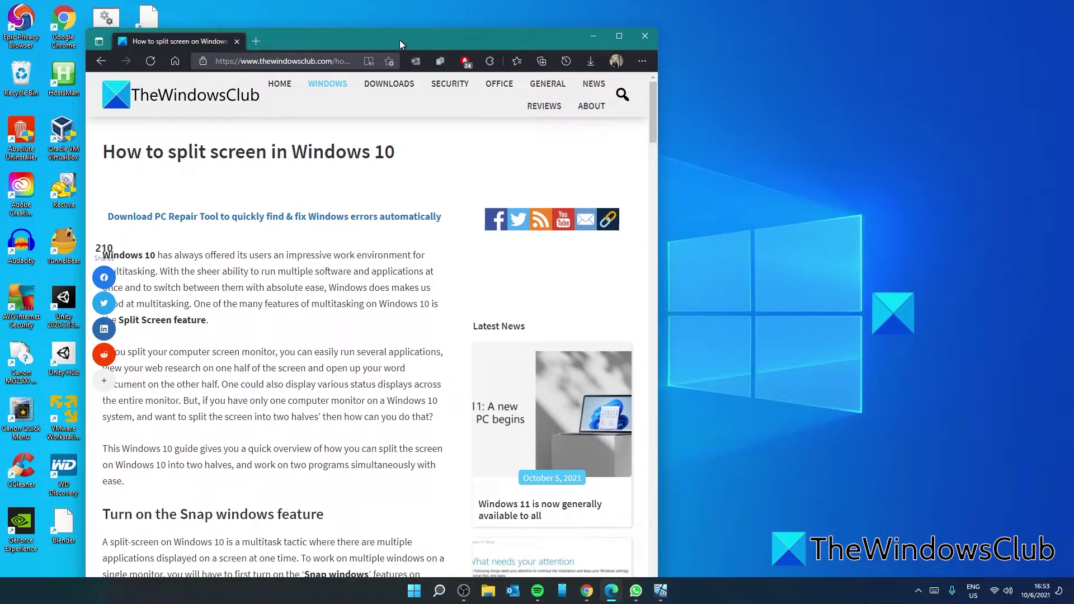
pyautogui.moveTo(400, 39)
pyautogui.mouseDown()
pyautogui.moveTo(274, 14)
pyautogui.moveTo(186, 27)
pyautogui.moveTo(19, 5)
pyautogui.moveTo(2, 45)
pyautogui.mouseUp()
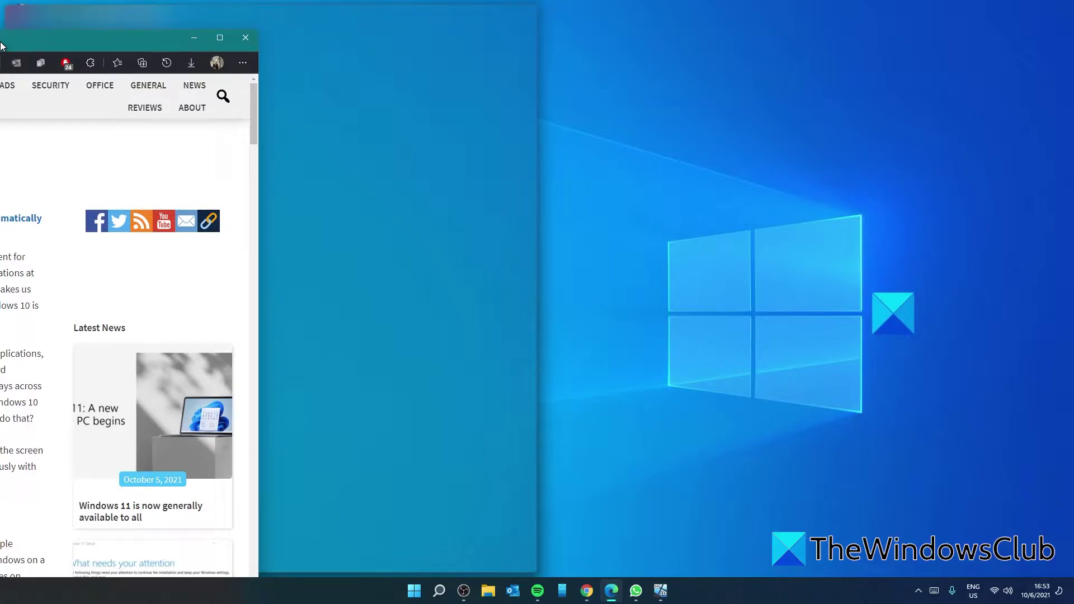
pyautogui.moveTo(1, 45); pyautogui.dragTo(1, 45)
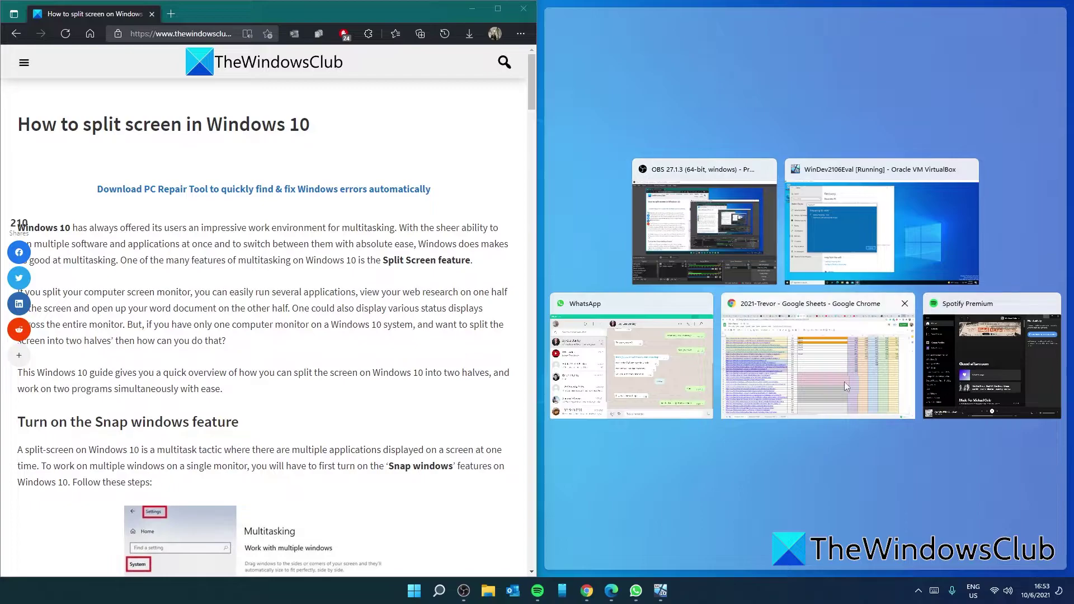
pyautogui.click(1010, 374)
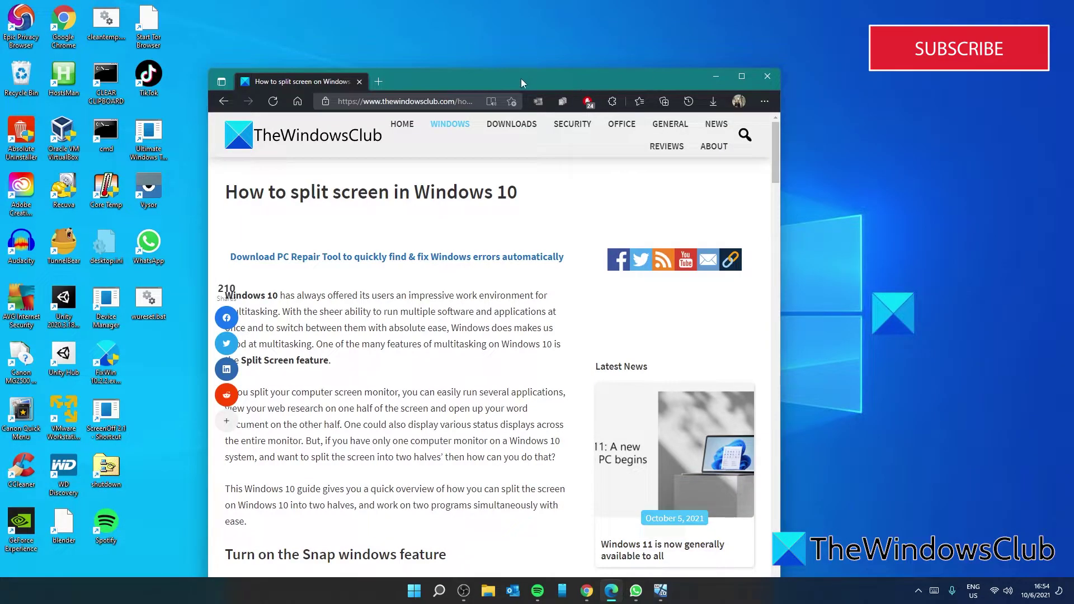
# Snap Edge into the top-left quarter, then Spotify top-right and Google Sheets bottom-left.
pyautogui.moveTo(522, 79); pyautogui.dragTo(1, 3)
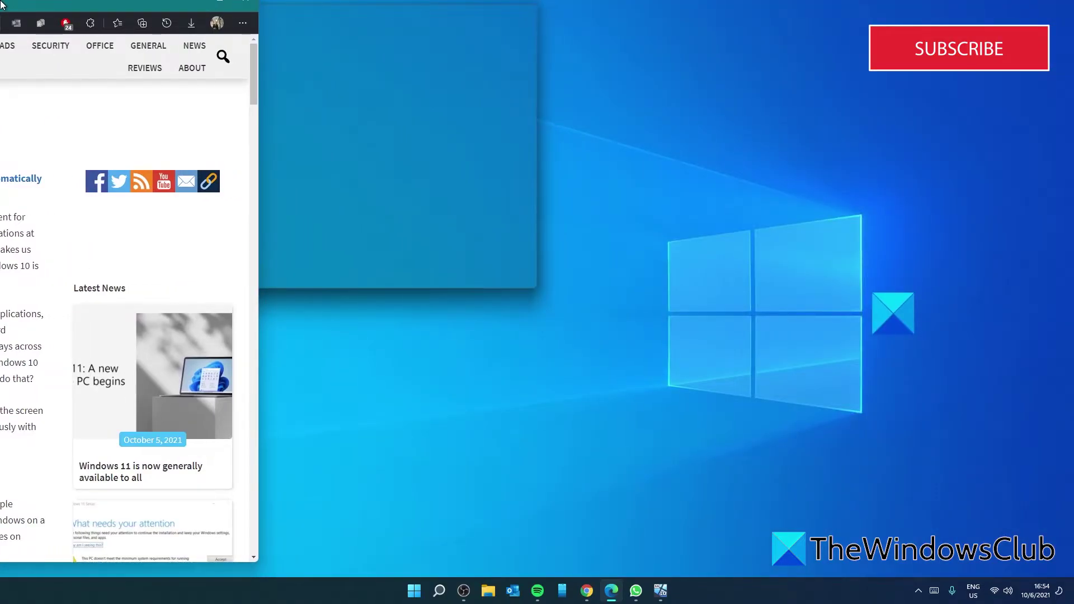
pyautogui.moveTo(2, 3); pyautogui.dragTo(1, 4)
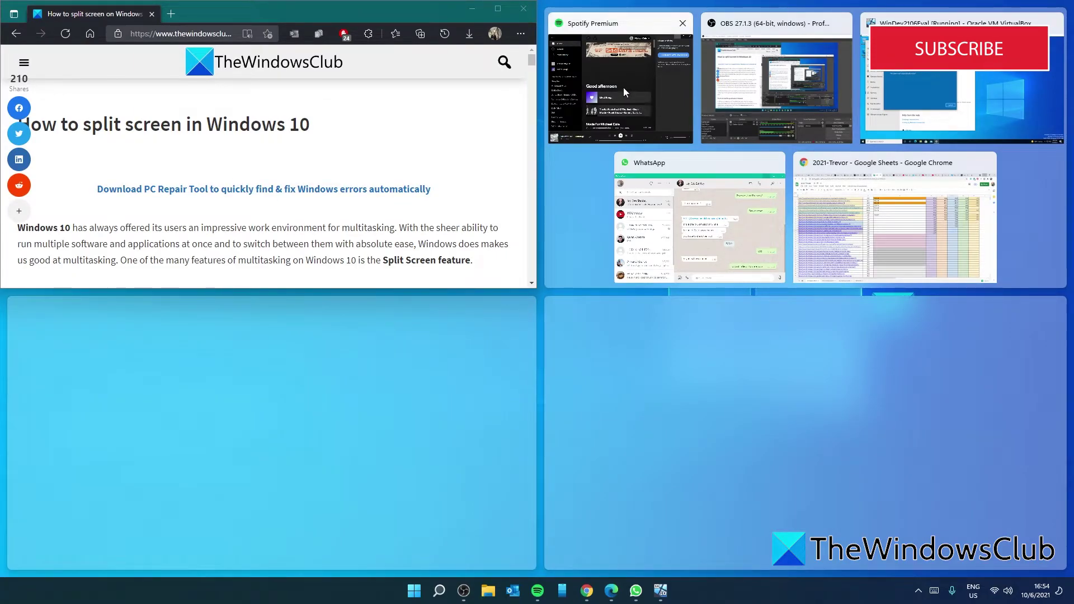
pyautogui.click(623, 87)
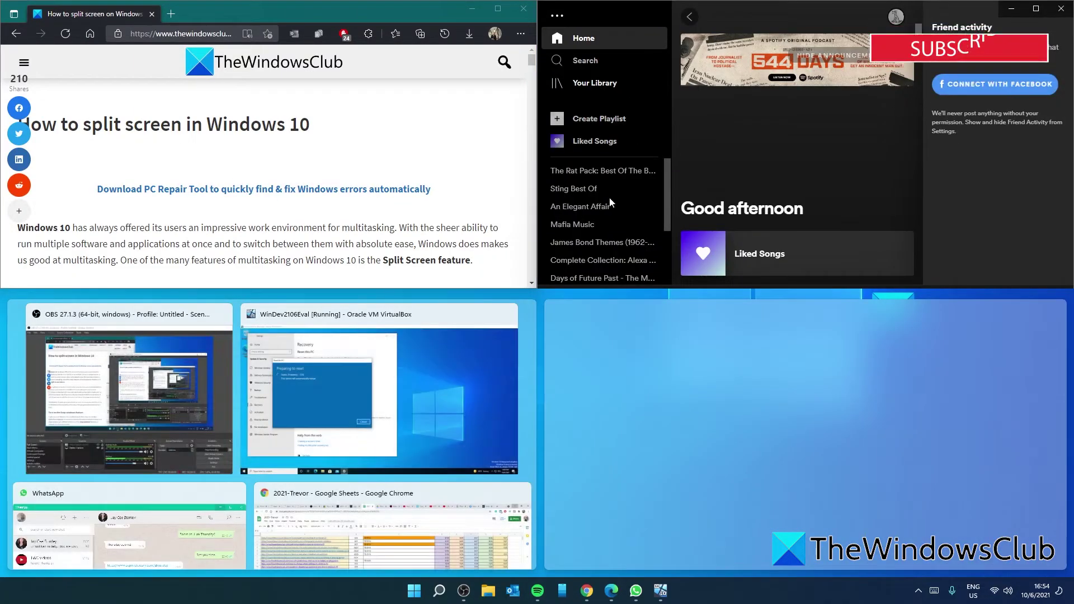
pyautogui.moveTo(393, 529)
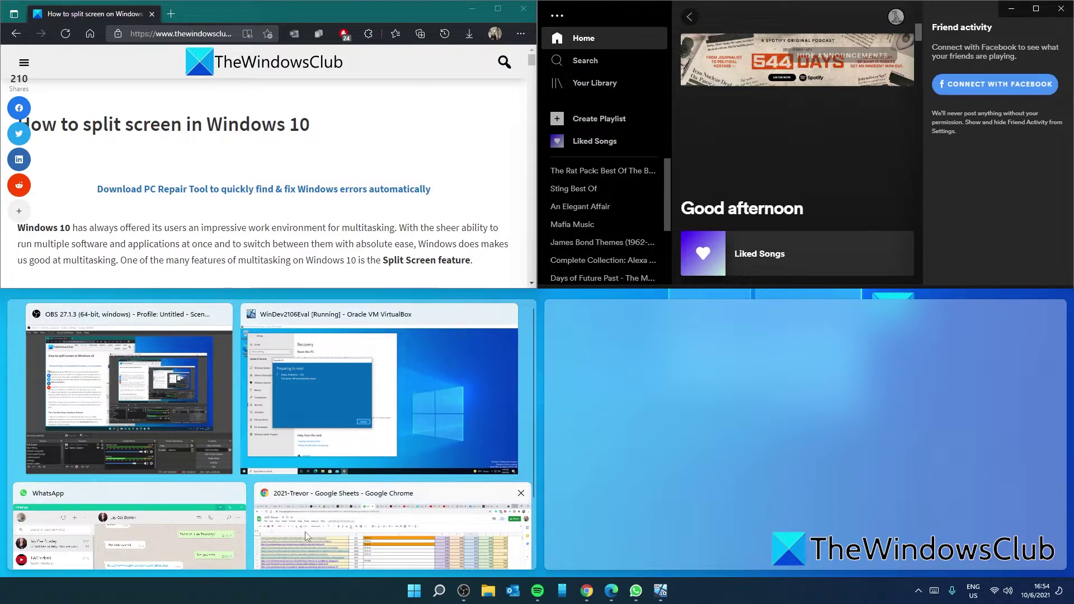
pyautogui.click(343, 531)
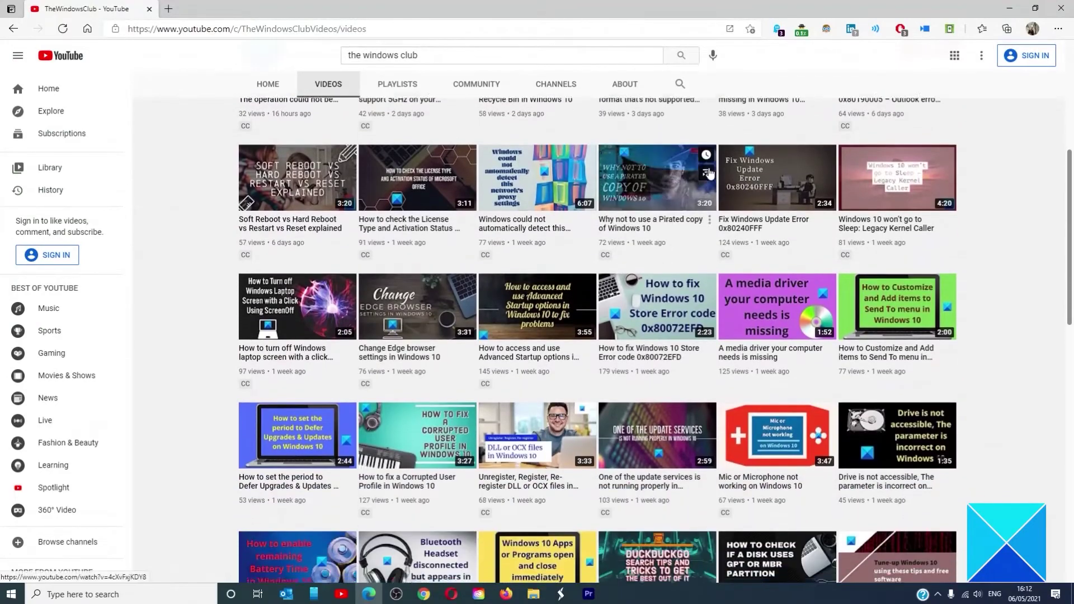
pyautogui.scroll(-5, 708, 173)
pyautogui.scroll(-2, 708, 173)
pyautogui.scroll(-4, 708, 173)
pyautogui.scroll(-2, 710, 173)
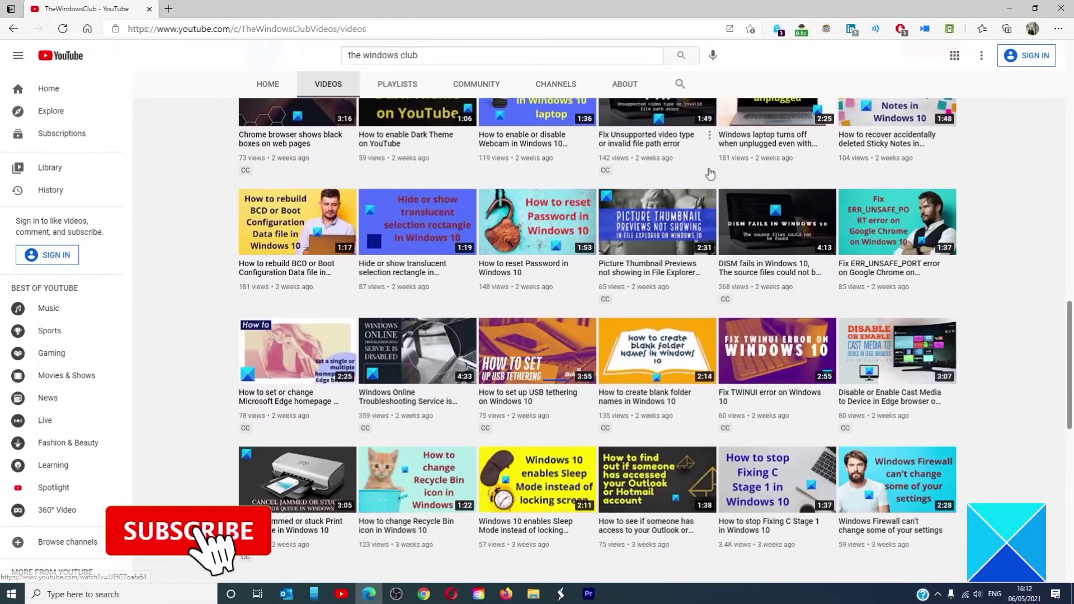
pyautogui.scroll(2, 709, 173)
pyautogui.scroll(4, 709, 173)
pyautogui.scroll(5, 709, 174)
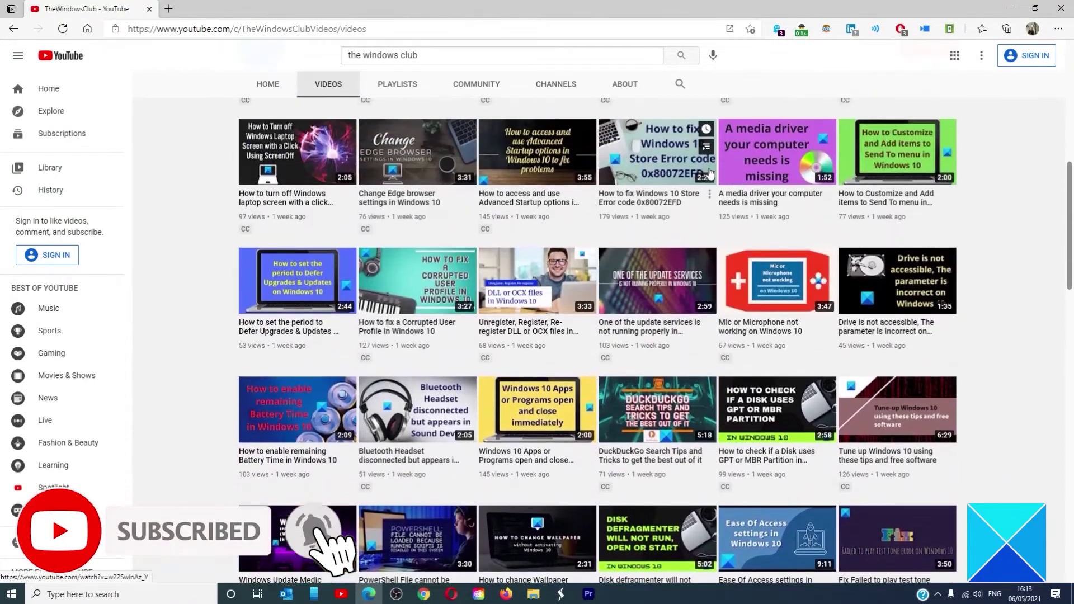